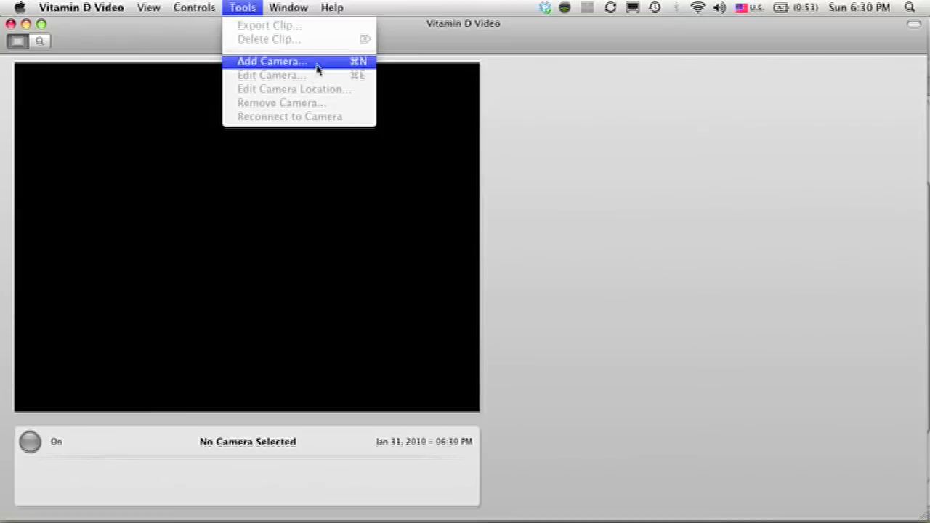
Step: Start adding a new camera from the Tools menu's Add Camera command
click(317, 69)
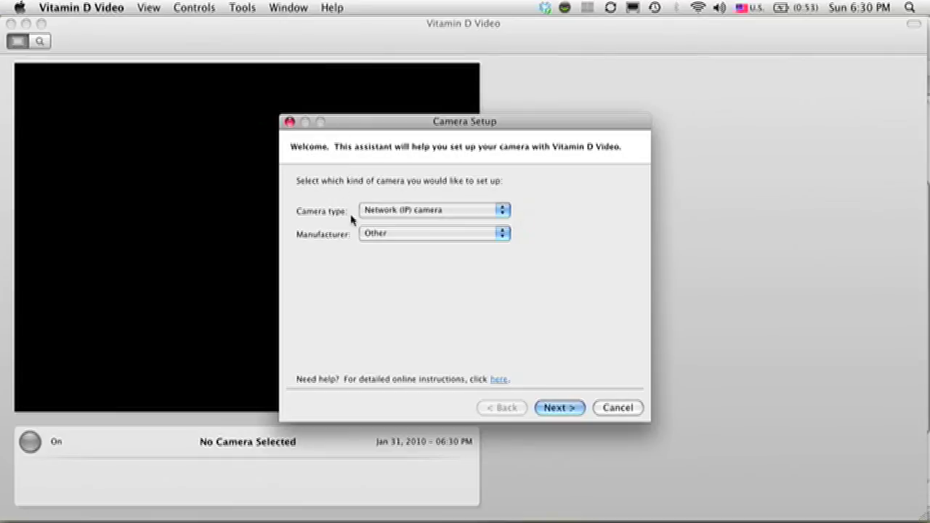
Step: Choose Linksys as the camera manufacturer and let the assistant help get the camera working
click(408, 238)
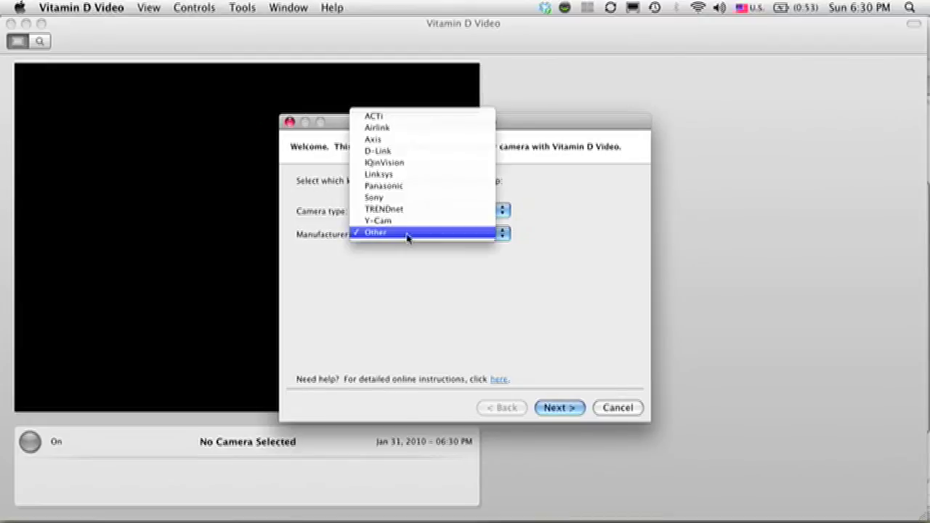
click(443, 181)
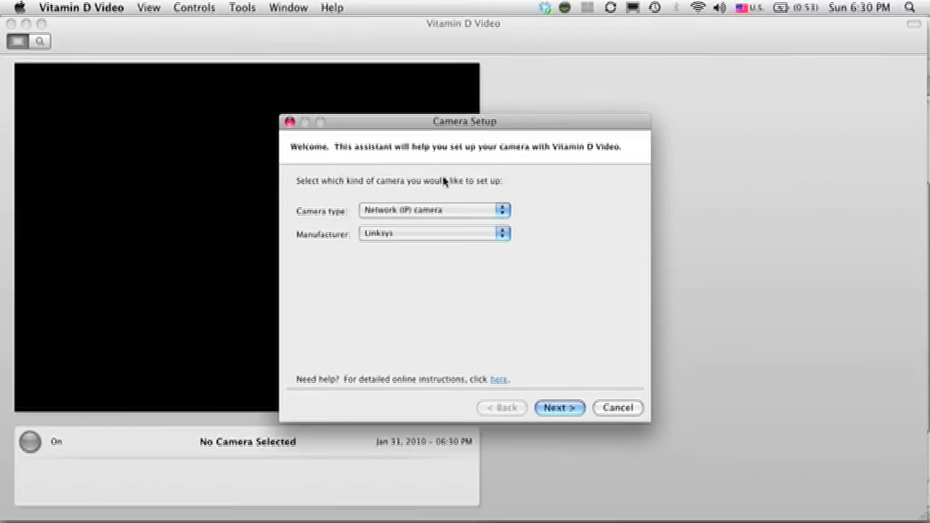
click(560, 409)
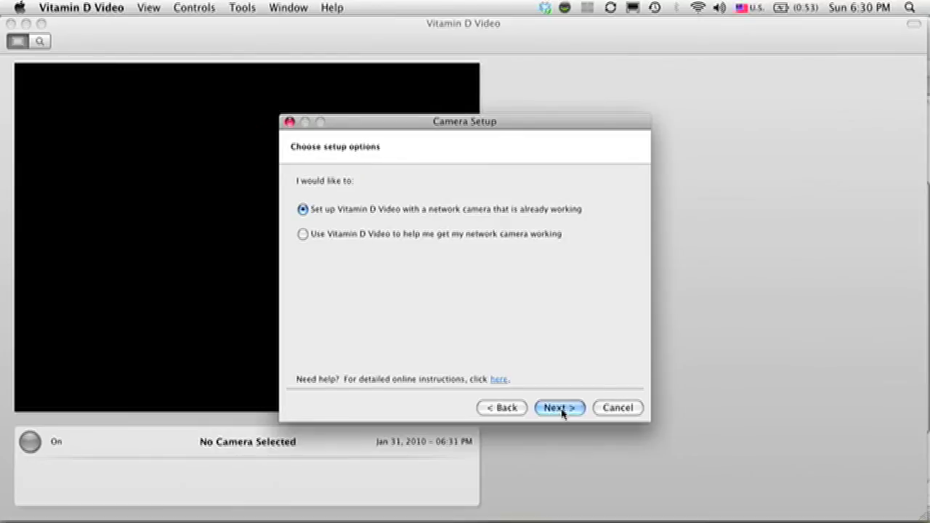
click(302, 234)
Step: Advance past the preparation and power pages, select WVC54GCA-MyCamera, and open the online guide
click(559, 408)
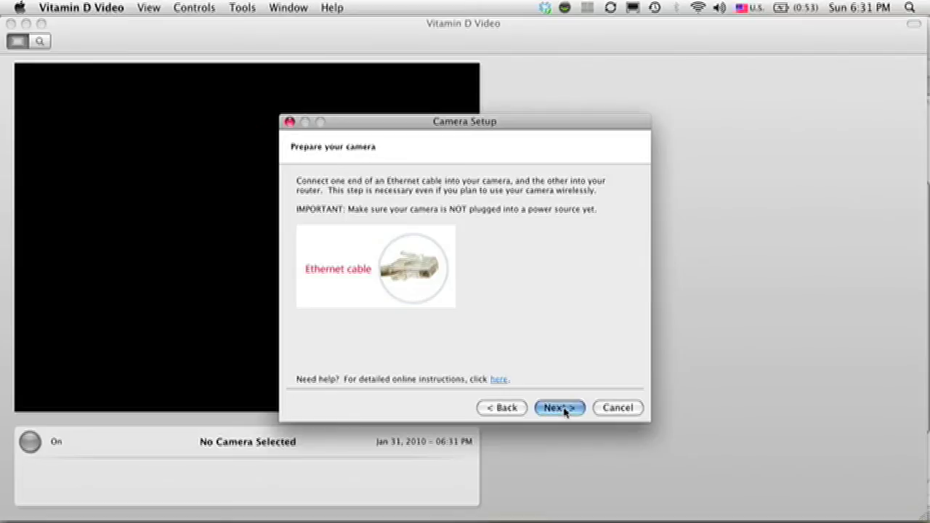
click(560, 408)
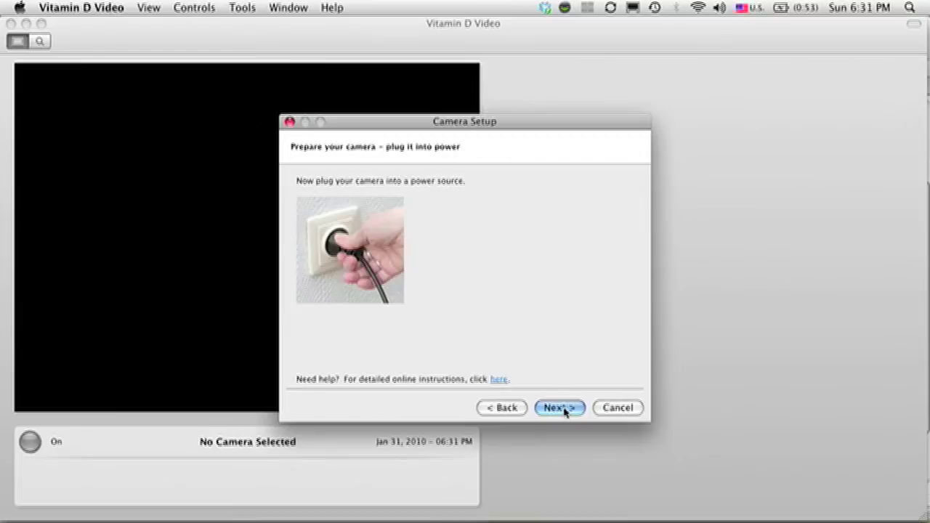
click(559, 408)
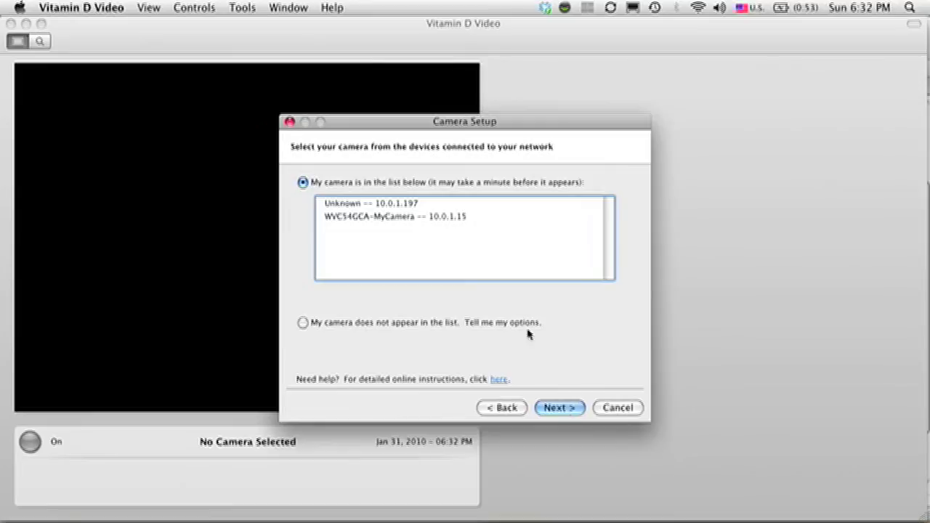
click(473, 217)
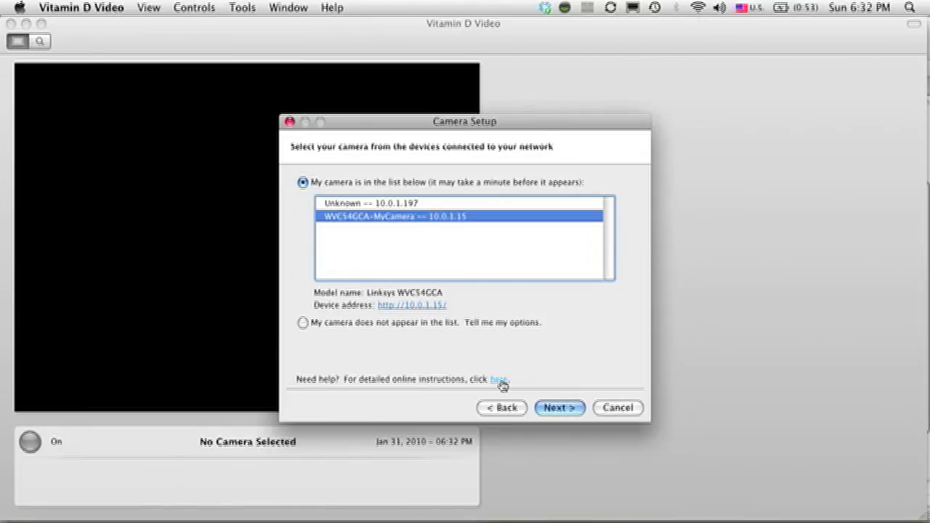
click(501, 379)
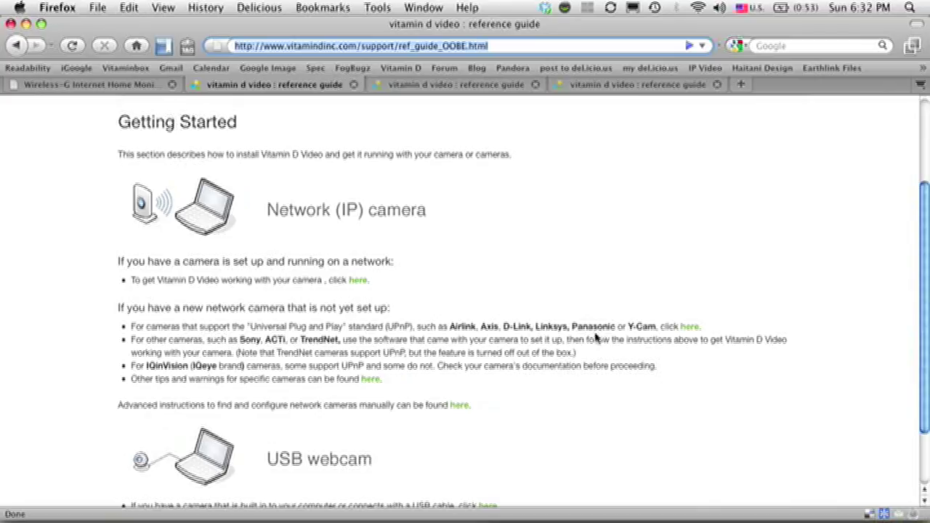
click(691, 327)
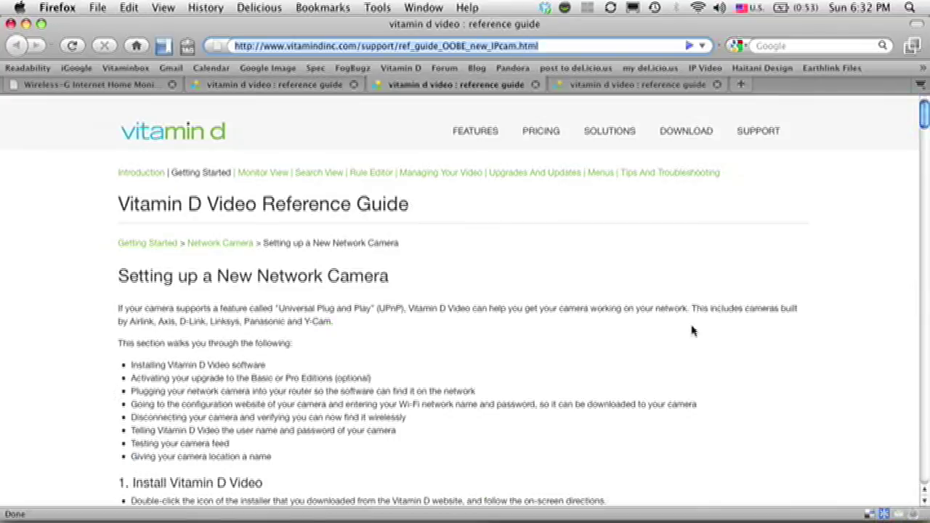
scroll(681, 341, down, 10)
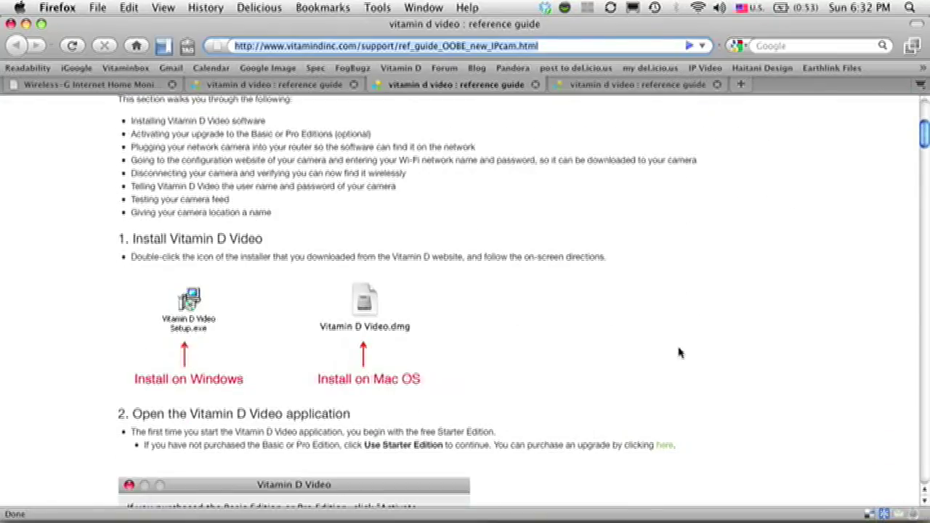
scroll(679, 354, down, 15)
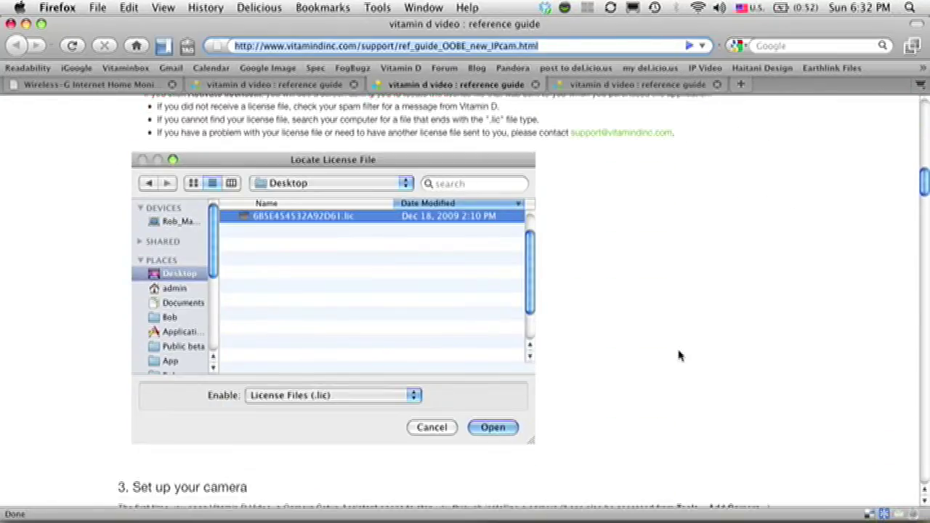
scroll(679, 355, down, 15)
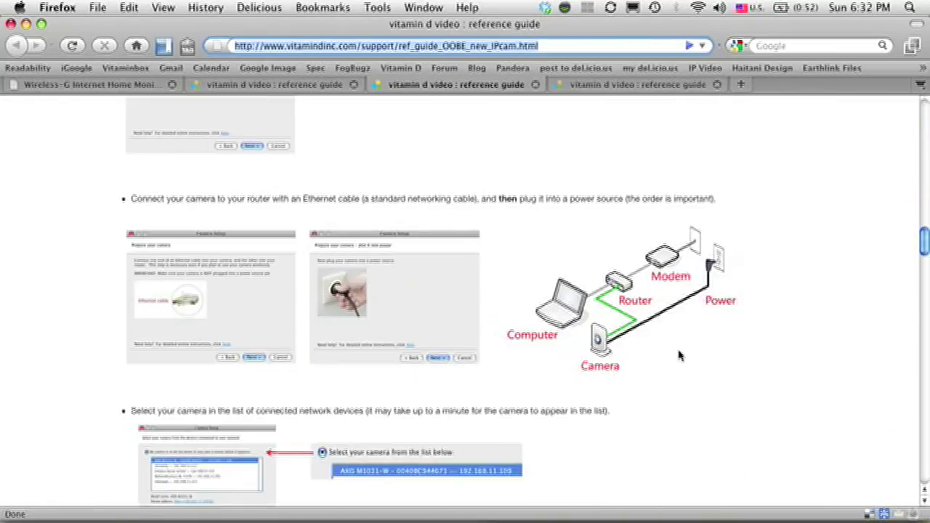
scroll(680, 355, down, 10)
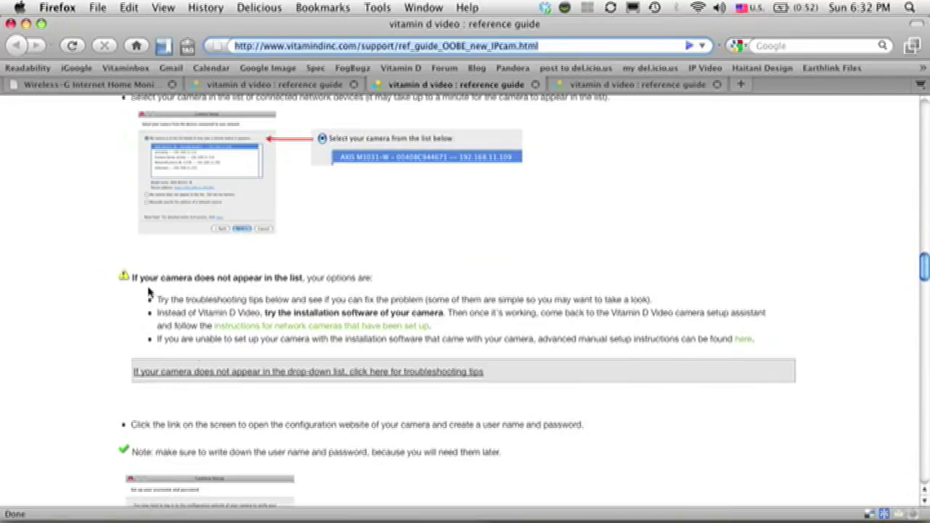
click(236, 381)
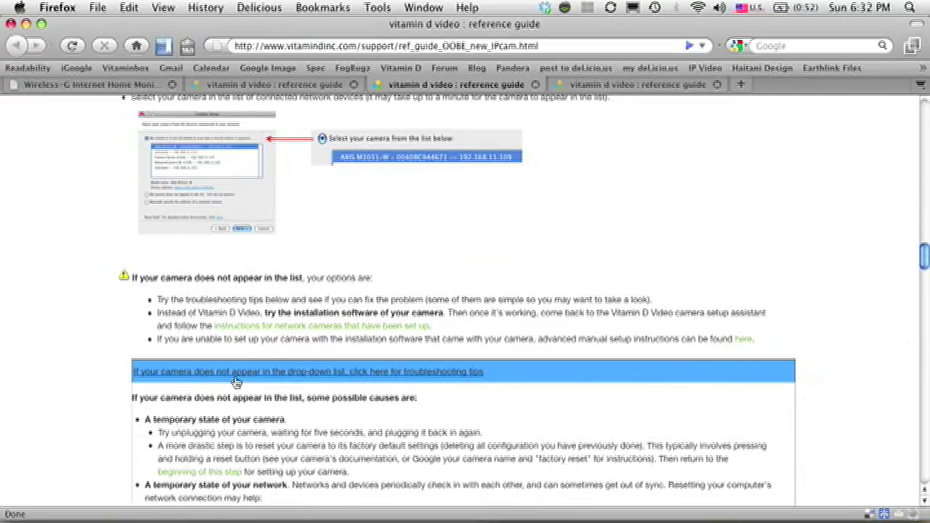
scroll(357, 415, down, 5)
scroll(363, 415, down, 5)
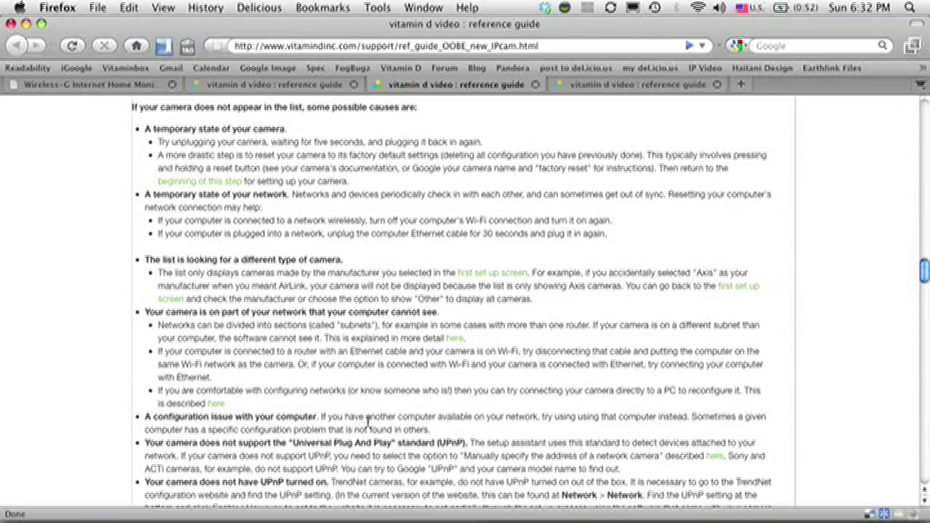
key(super+Tab)
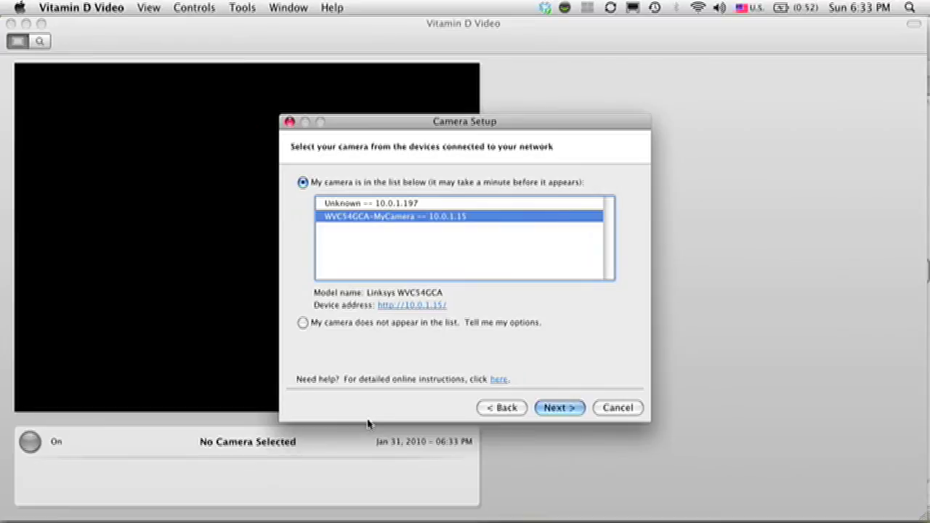
Step: Advance to the username and password step and open the camera's configuration page at 10.0.1.15
click(560, 409)
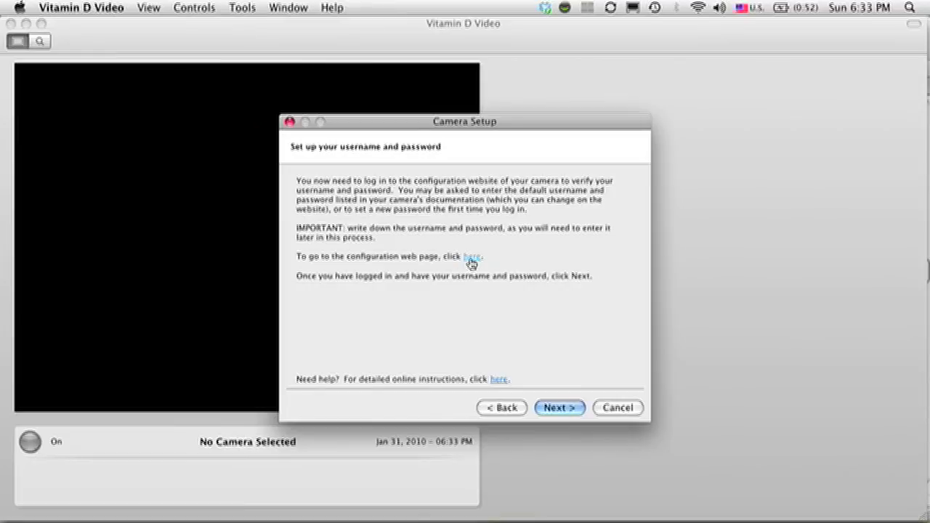
click(470, 258)
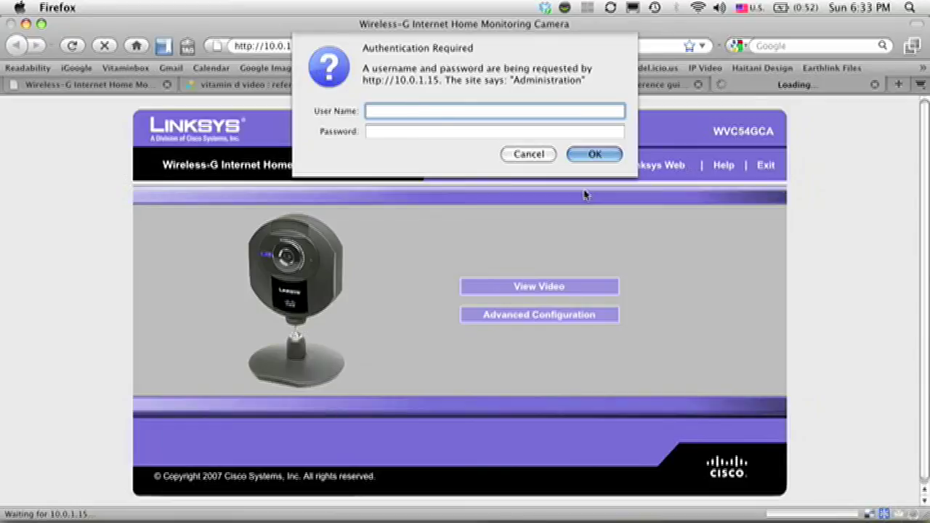
Step: Log in to the camera's web page with its admin credentials, then return to Vitamin D Video
text(admin)
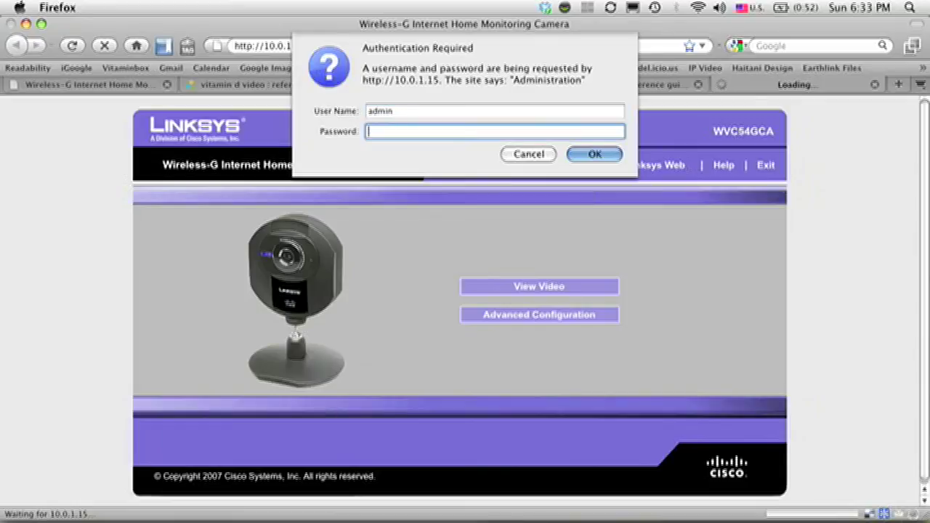
text(admin)
key(Return)
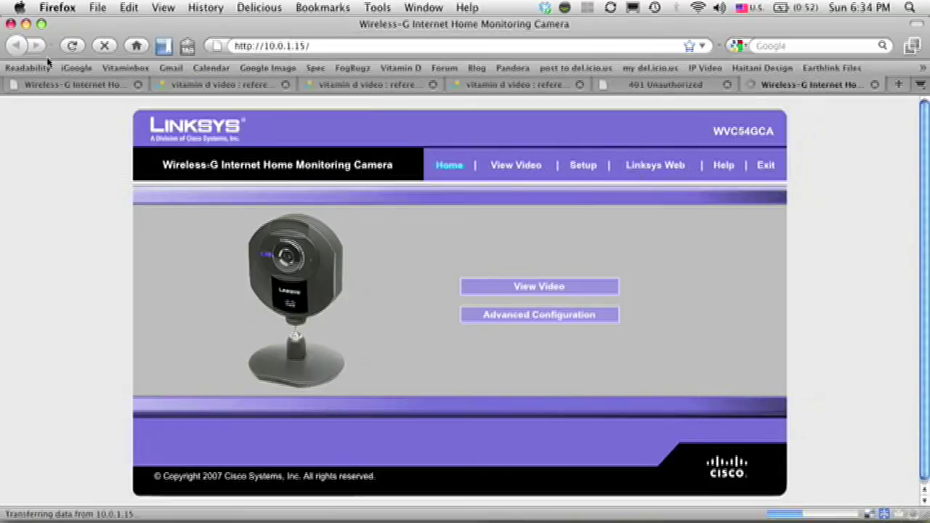
key(super+Tab)
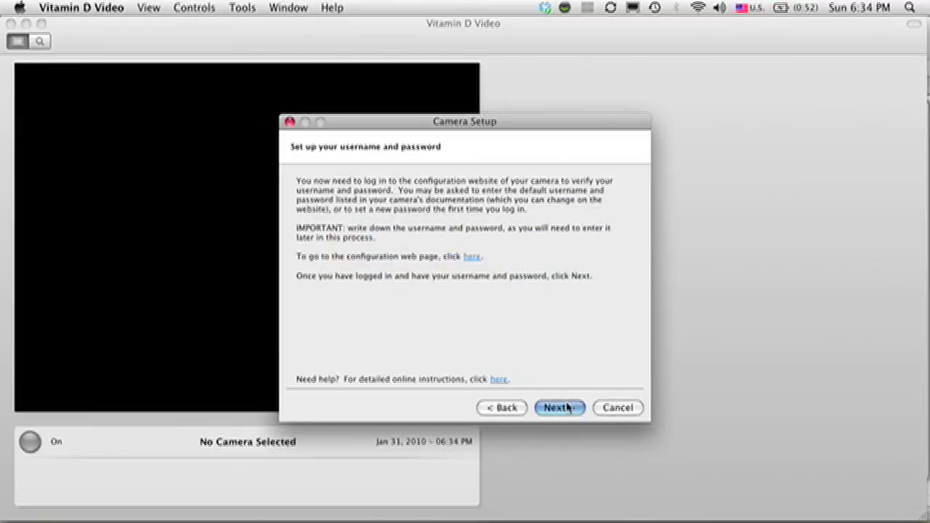
Step: Keep the Wi-Fi connection option and advance to the wireless settings instructions
click(568, 409)
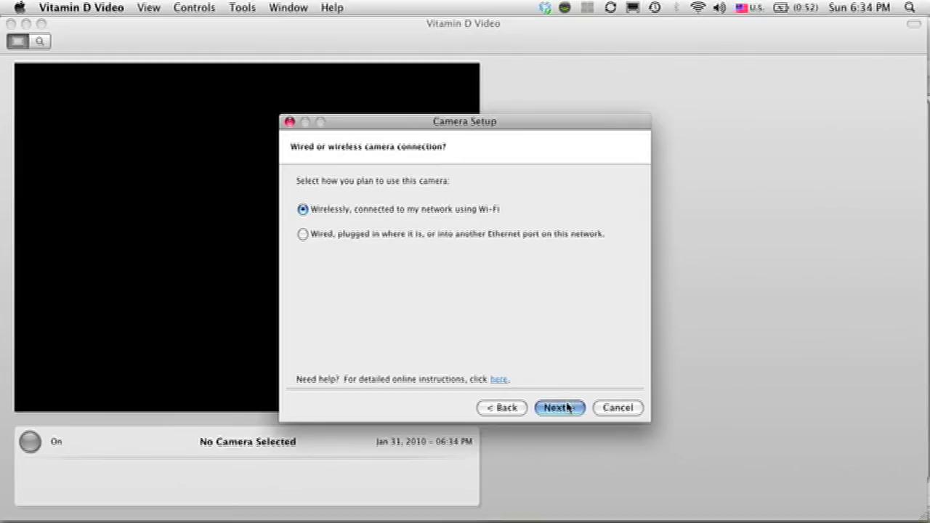
click(567, 409)
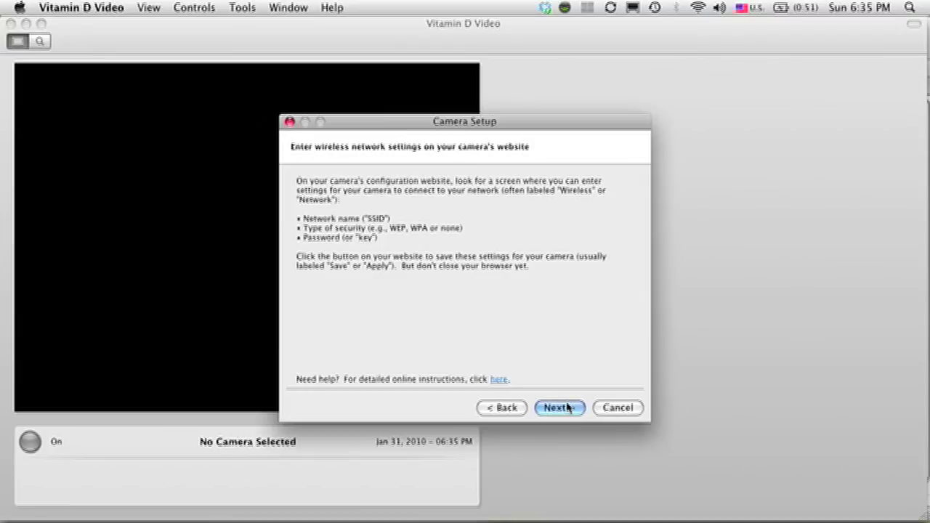
Step: In Firefox, open the camera's Setup section and sign in with the admin user name and password
key(super+Tab)
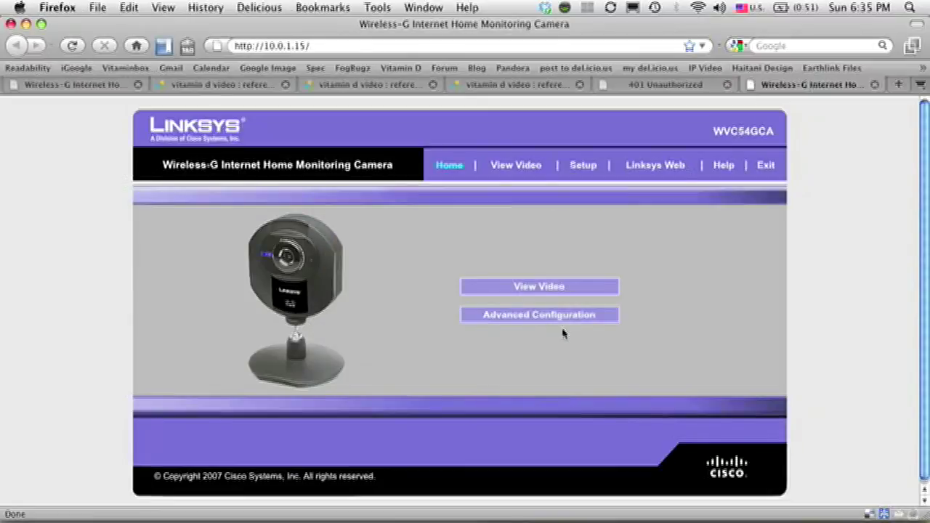
click(581, 167)
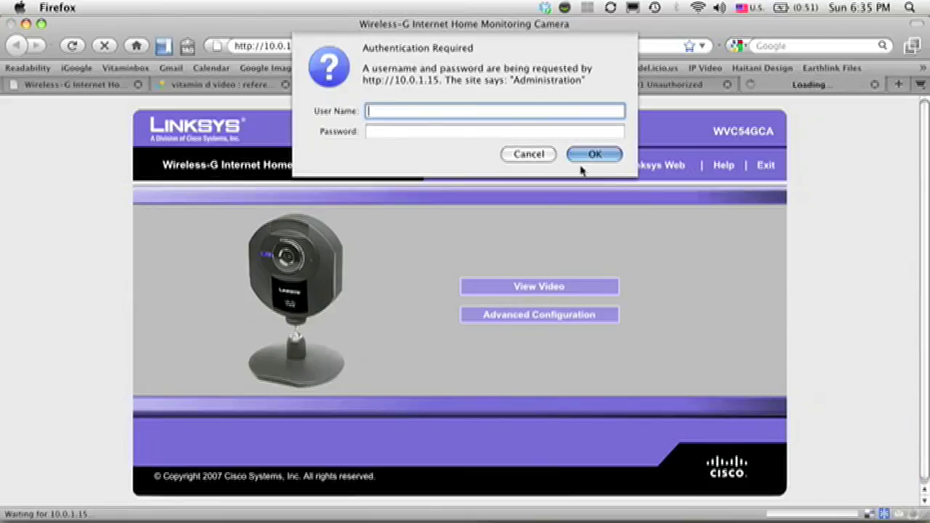
text(admin)
key(Tab)
text(admin)
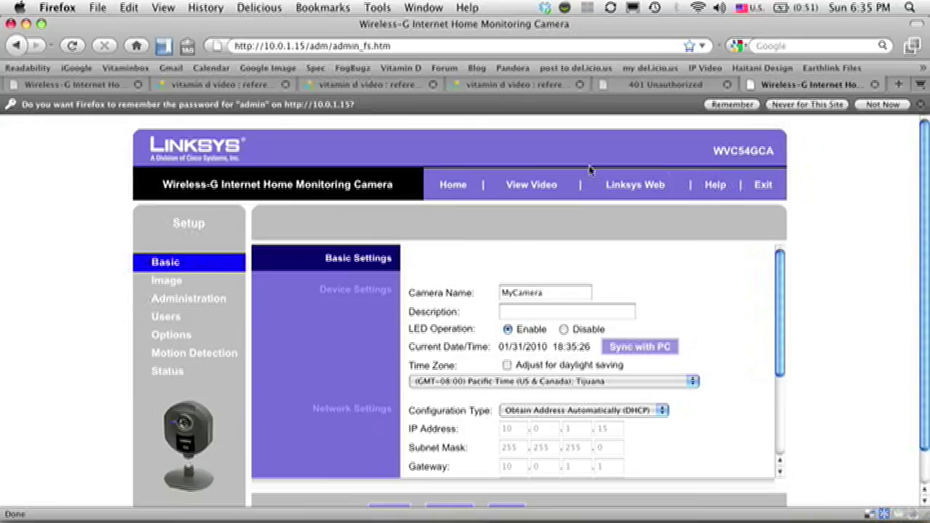
Step: Change the wireless SSID from linksys to MyNetwork
drag(780, 255, 784, 354)
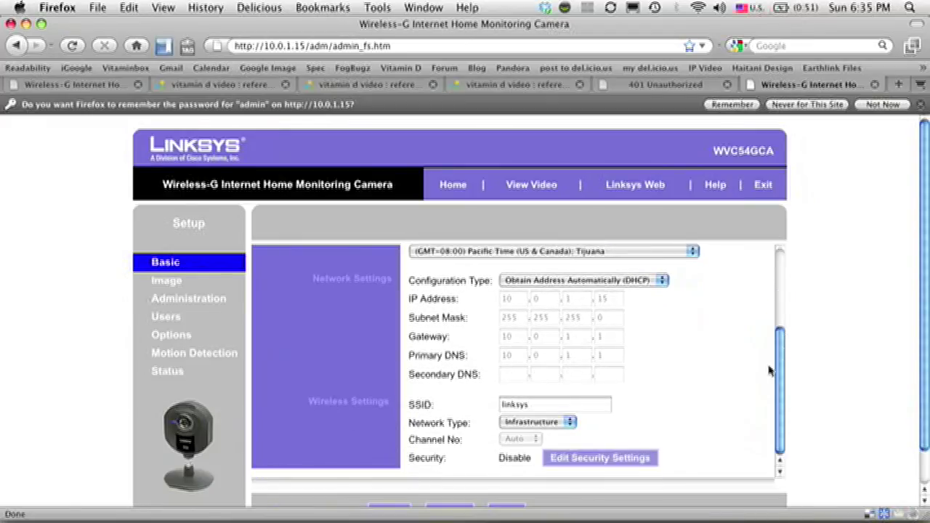
click(520, 404)
double_click(520, 404)
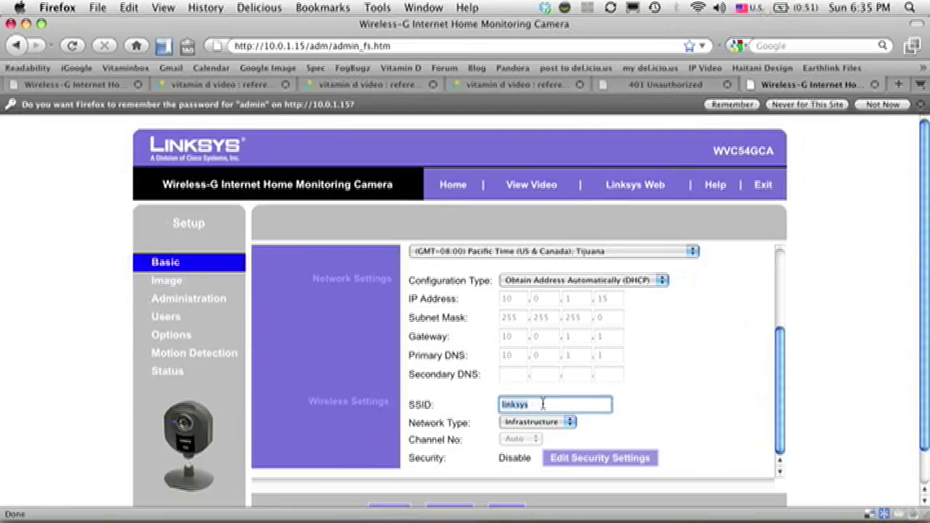
text(MyNetwork)
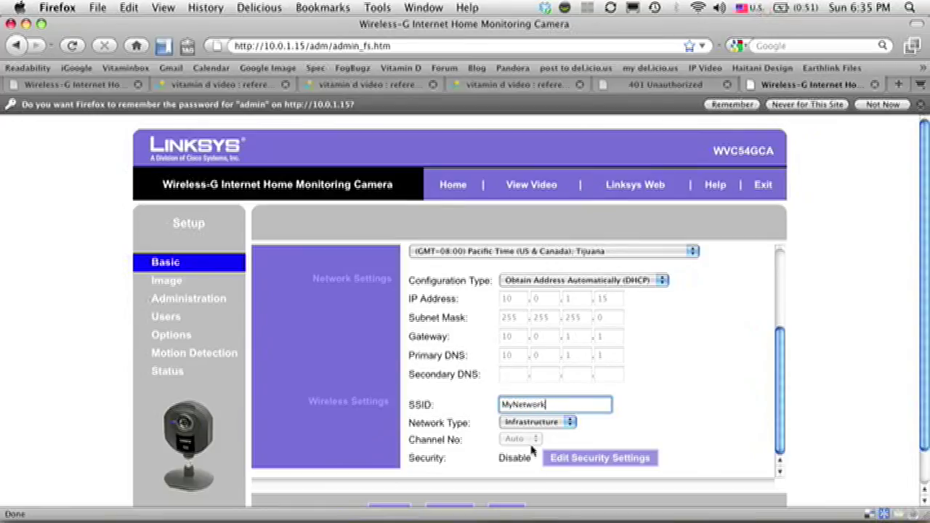
click(568, 462)
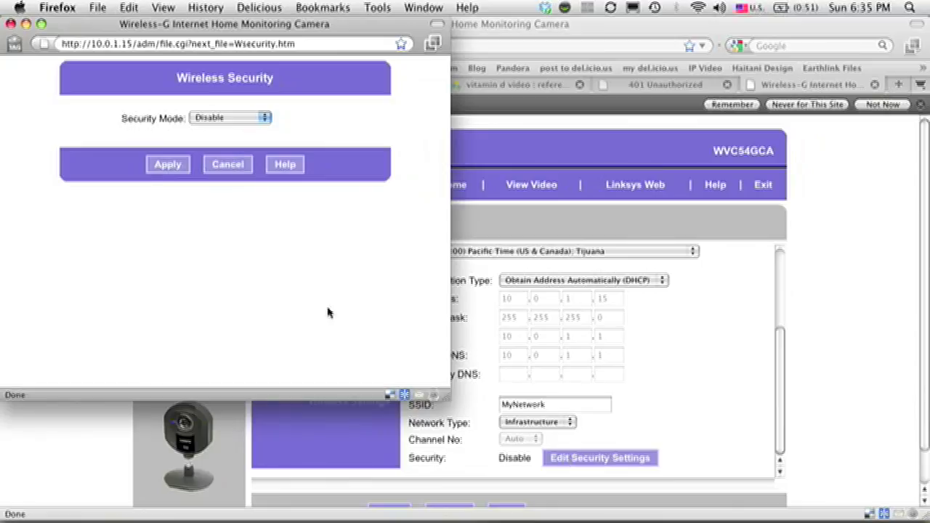
Step: Set the camera's wireless security to WPA2 Personal with a new shared key
click(229, 119)
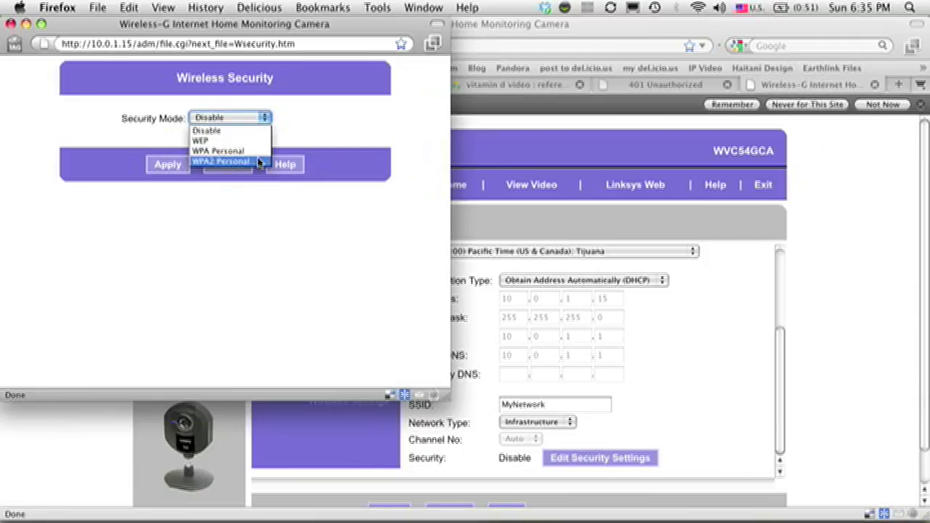
click(259, 161)
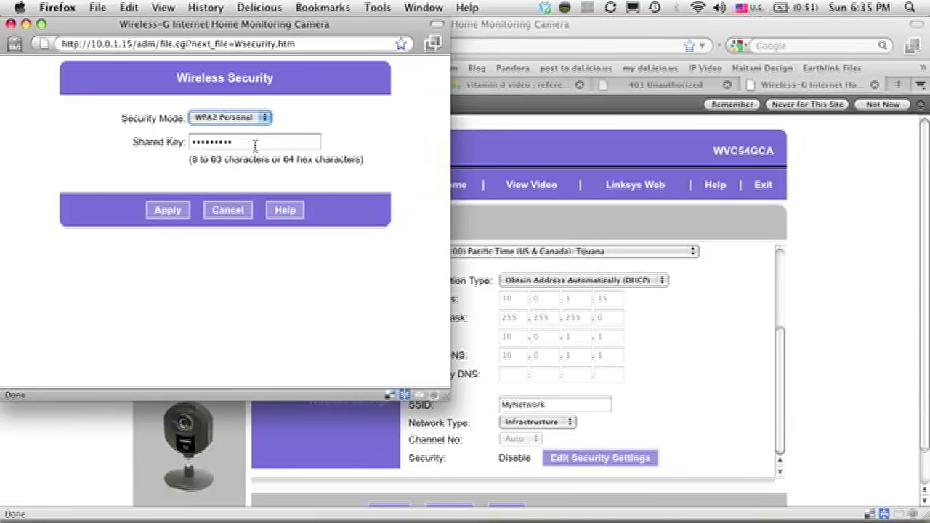
key(Tab)
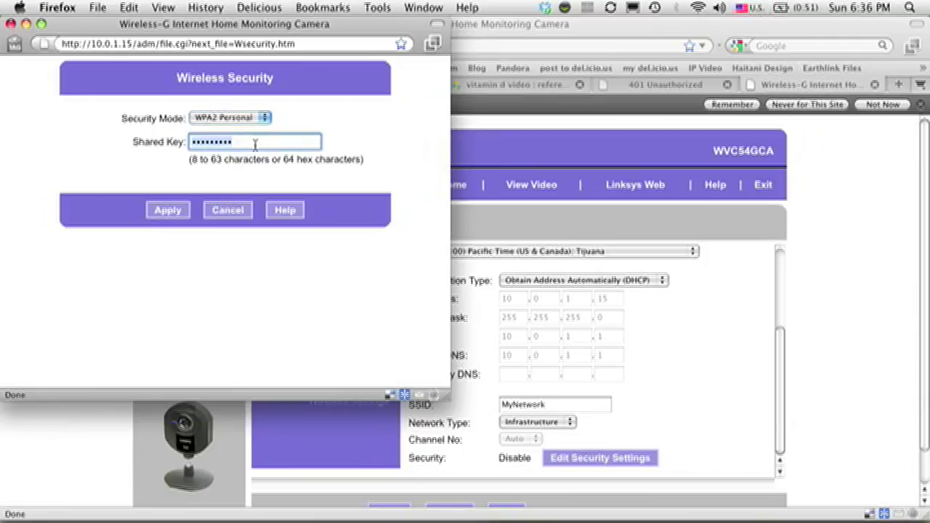
text(•••••••••)
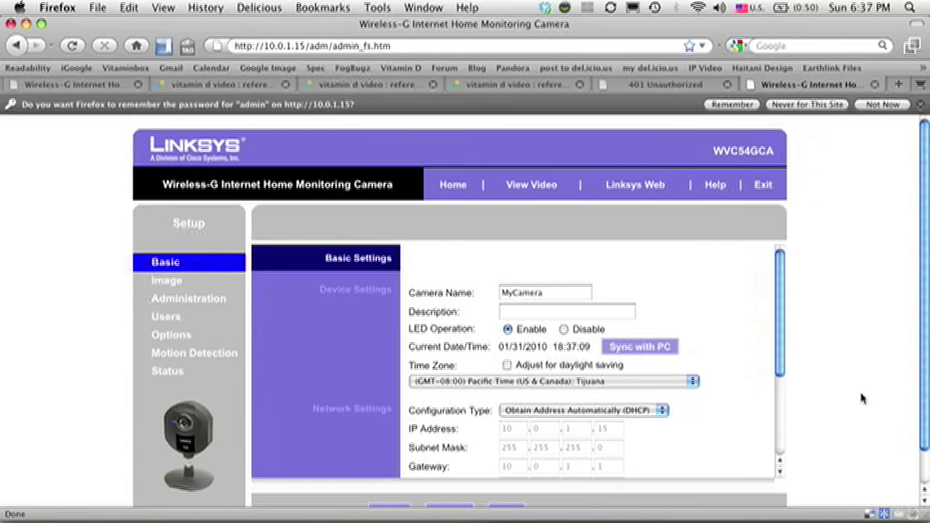
key(super+Tab)
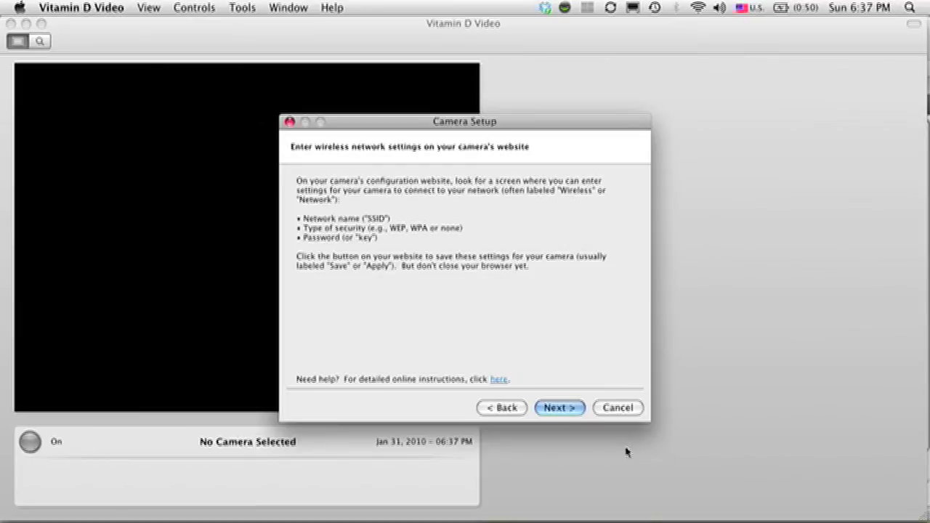
Step: Advance past the wireless settings, Ethernet disconnect and reboot pages to the wireless confirmation step
click(566, 409)
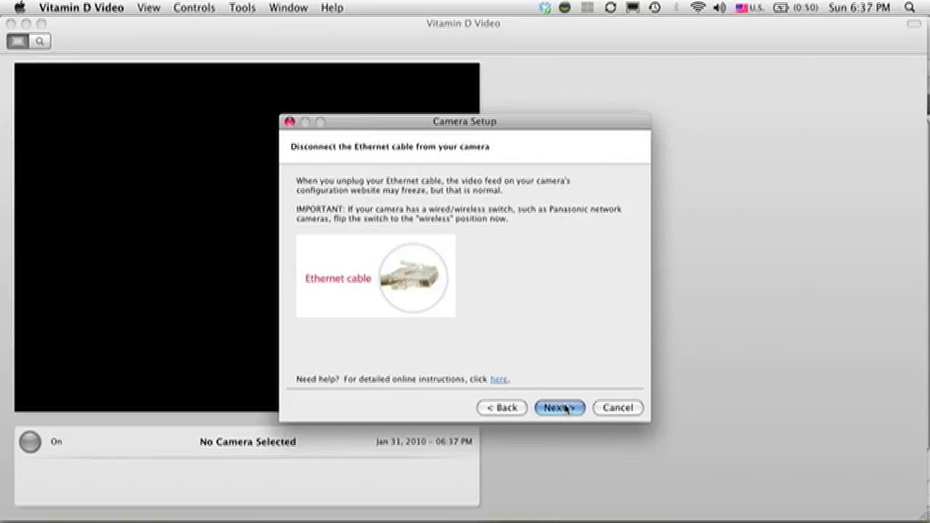
click(565, 409)
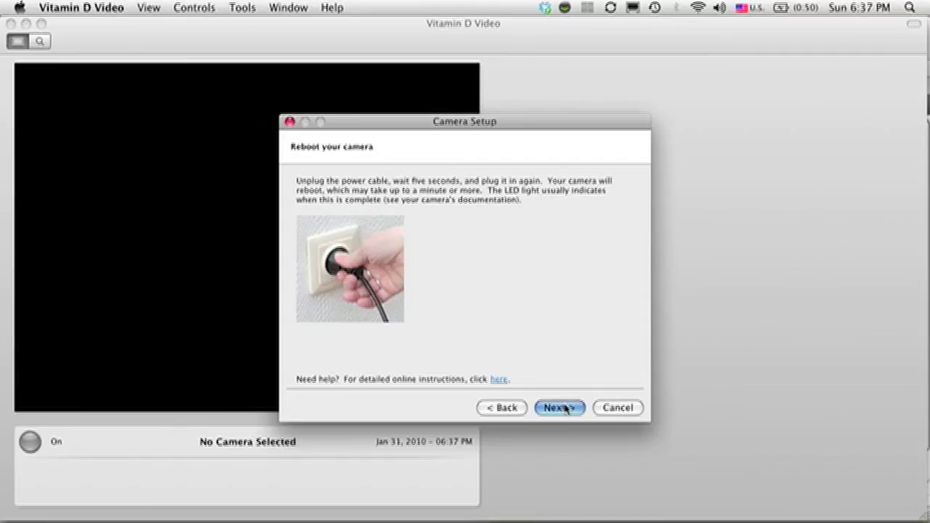
click(565, 409)
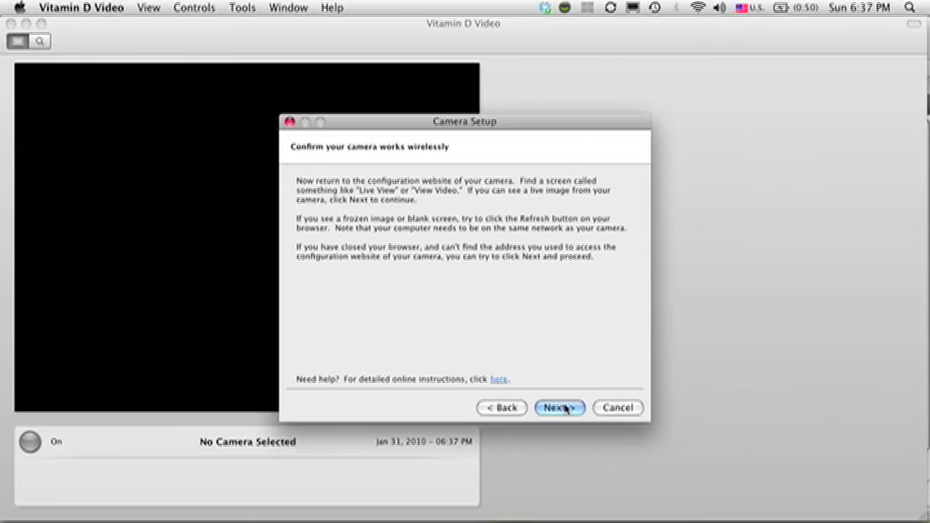
key(super+Tab)
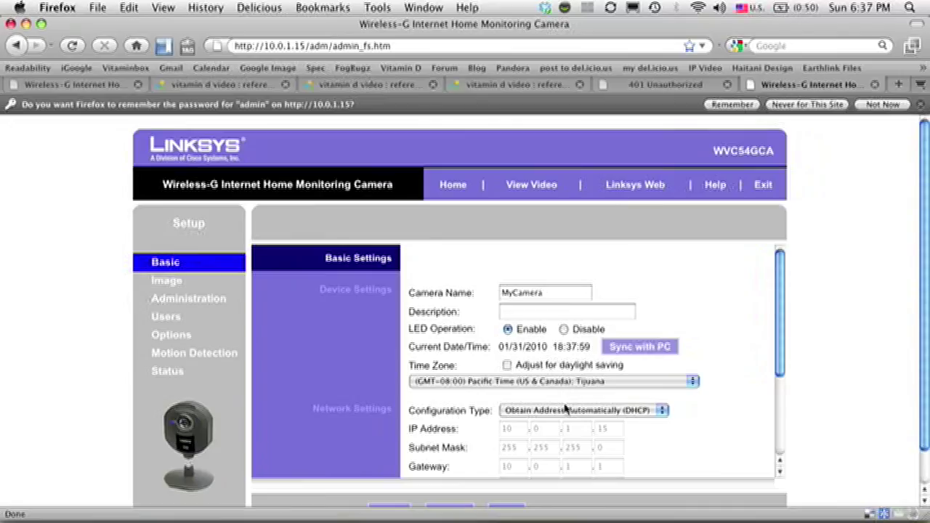
Step: Verify the camera's live video loads over Wi-Fi, then confirm it in Vitamin D Video
click(533, 189)
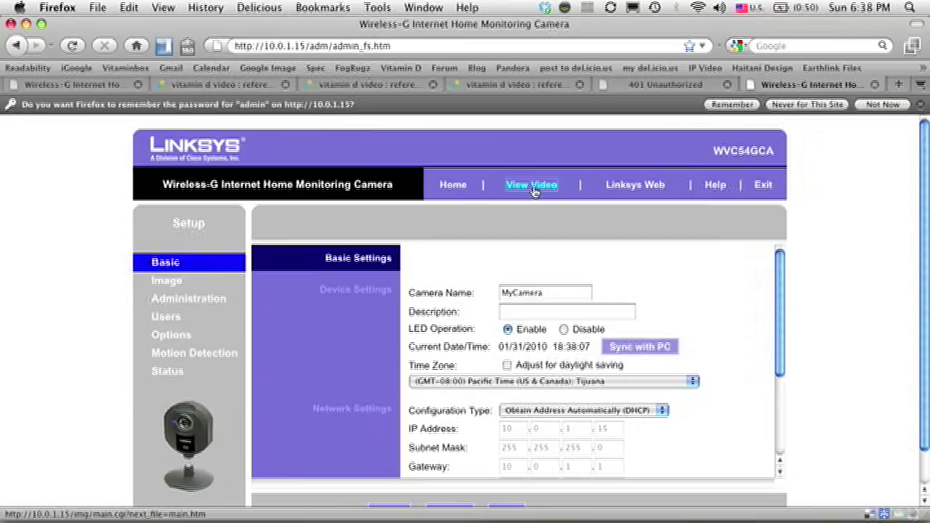
click(531, 185)
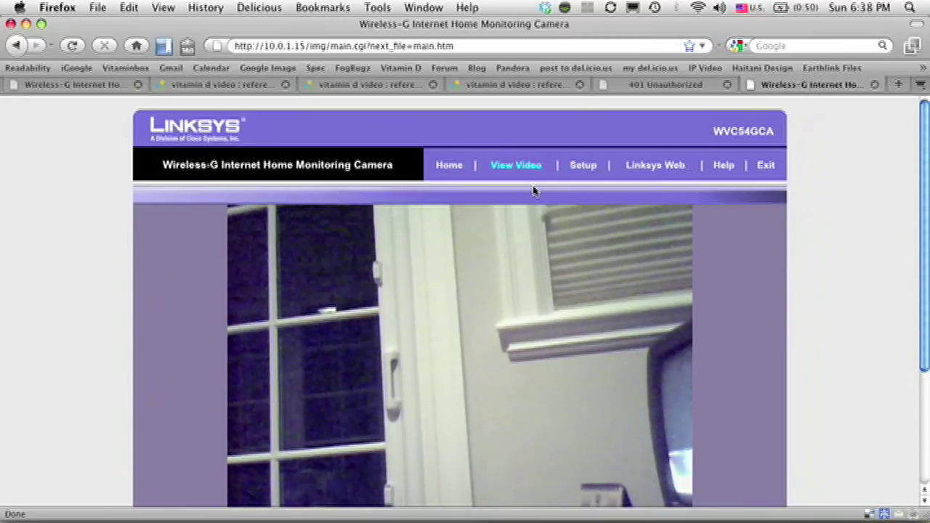
key(super+Tab)
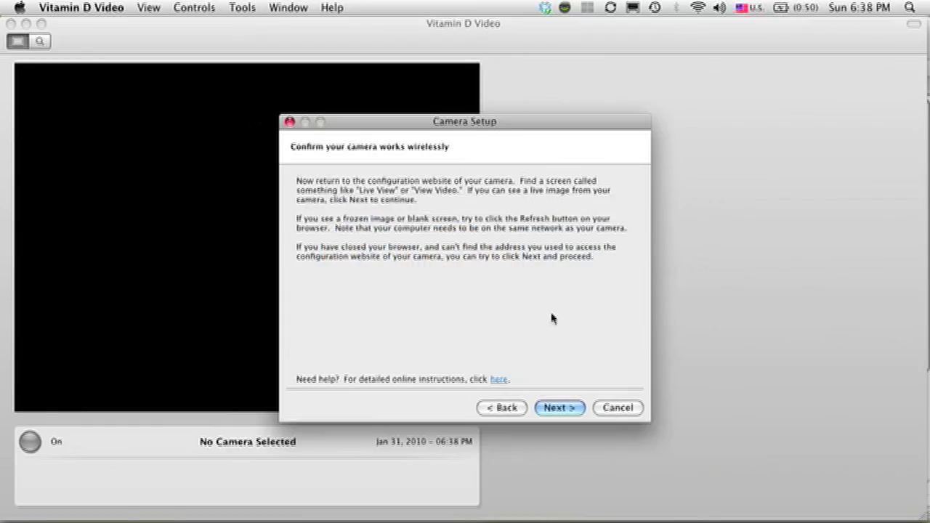
click(569, 409)
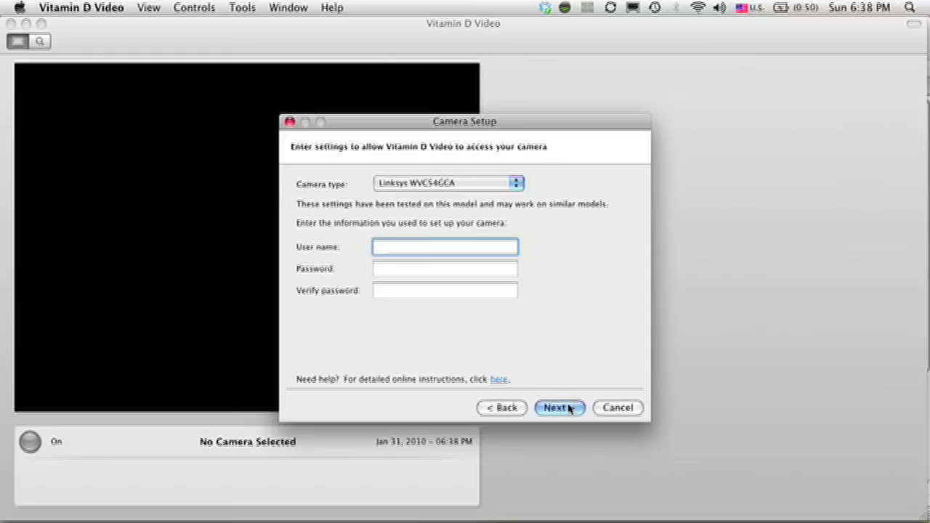
Step: Enter the camera's login user name, then its password and the same password to verify, and run the connection test
text(admin)
key(Tab)
text(admin)
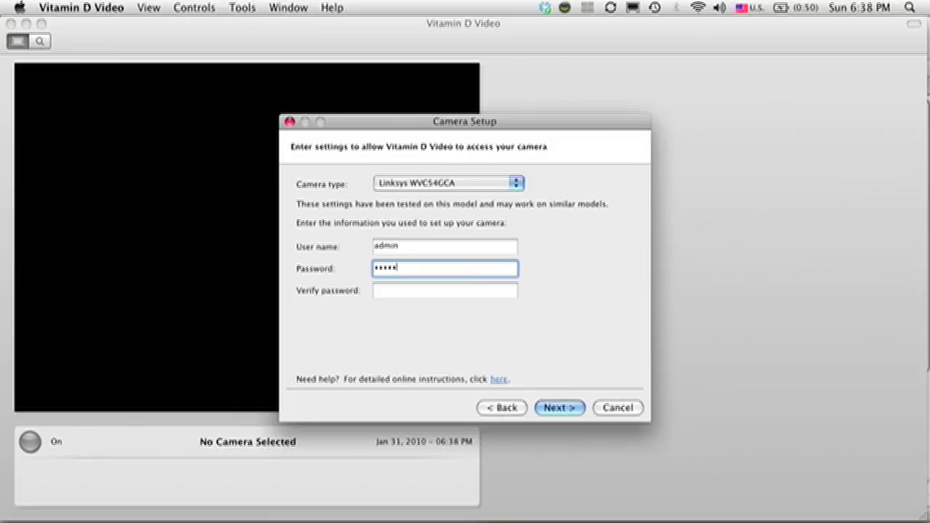
key(Tab)
text(admin)
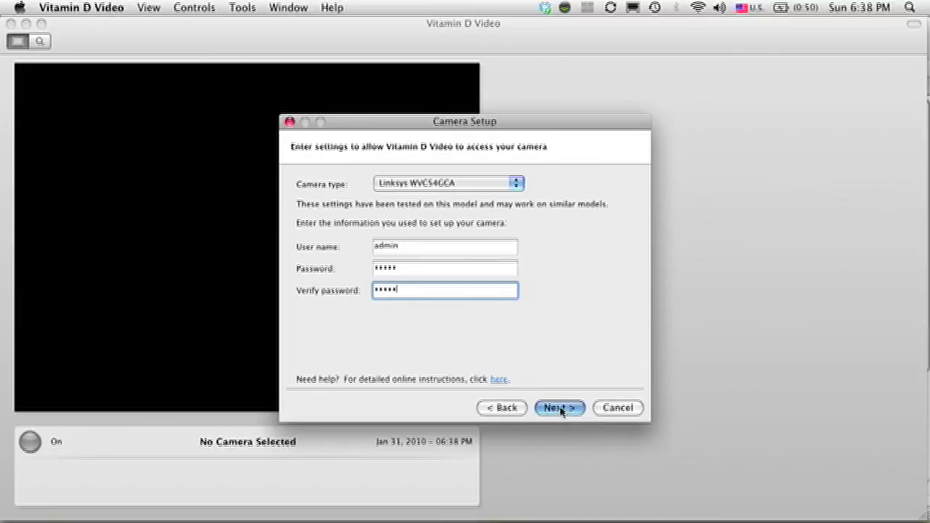
click(559, 409)
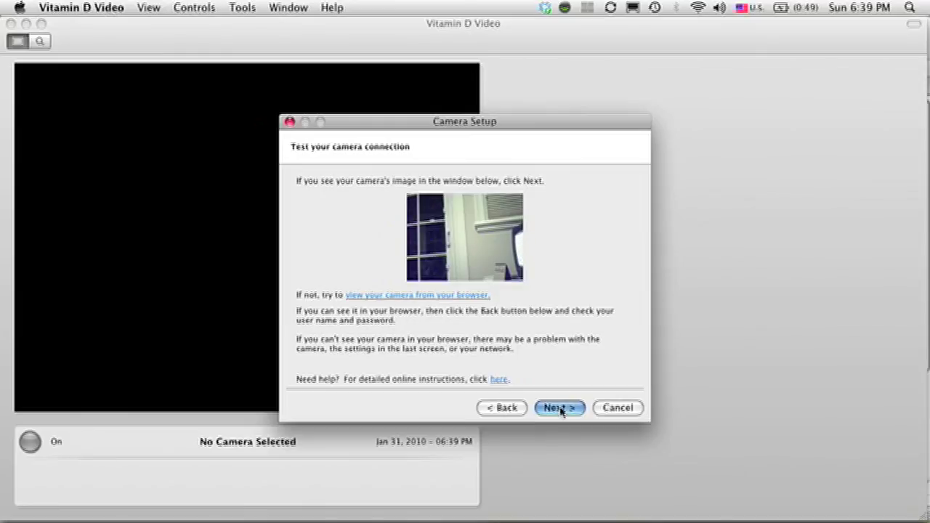
Step: Accept the camera's live test image and proceed to the Location name step
click(560, 411)
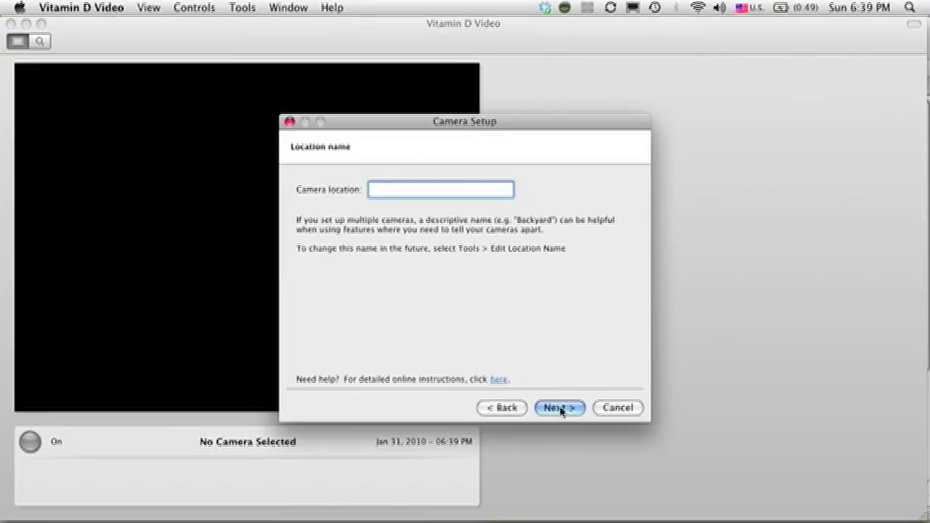
Step: Name the camera location 'Front door' and finish the Camera Setup wizard
text(Front door)
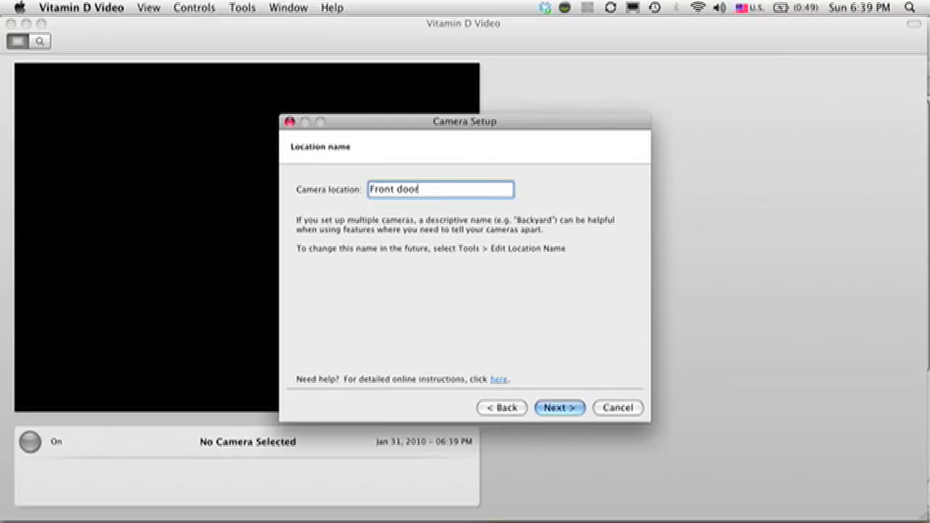
key(Return)
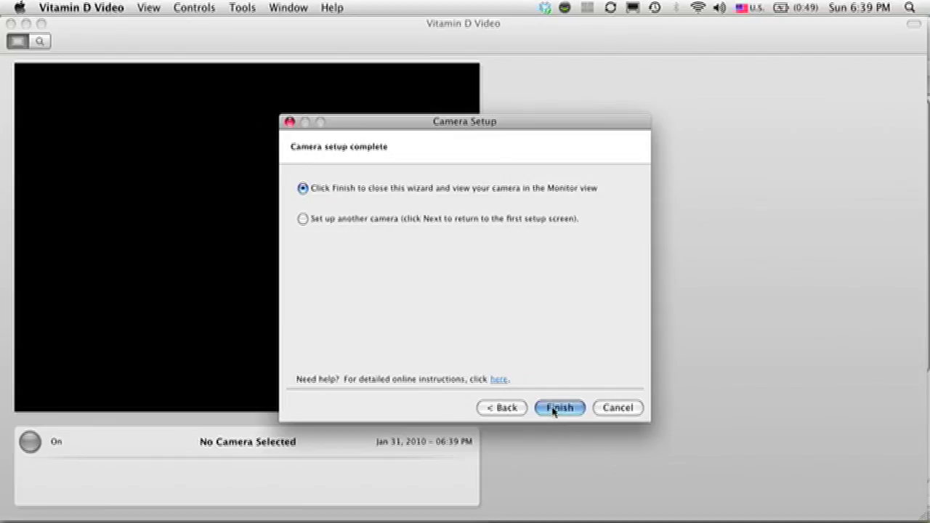
click(559, 407)
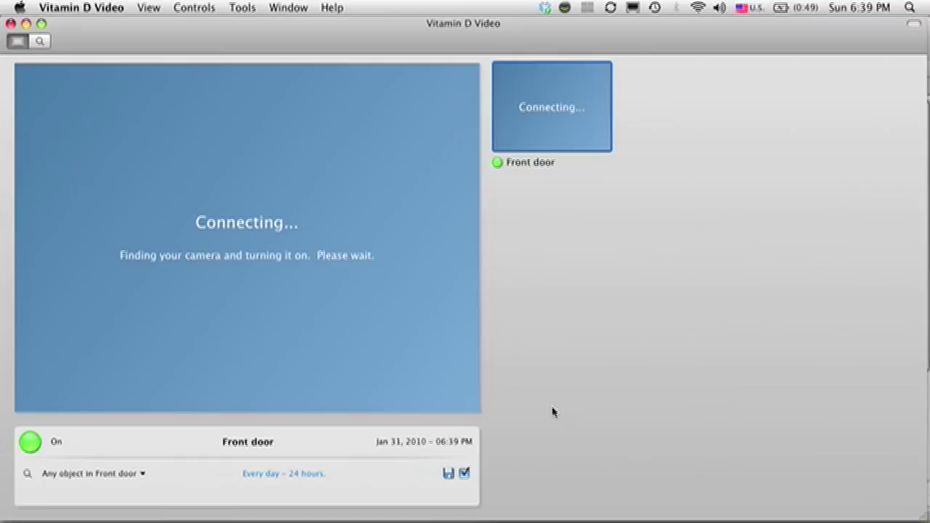